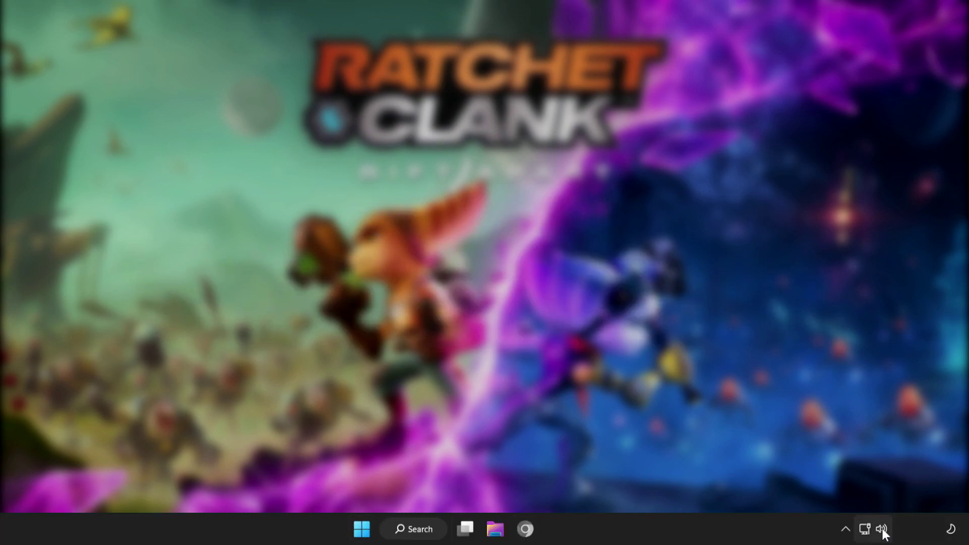
# Switch the audio output from CABLE Input to Speakers (High Definition Audio Device) in Quick Settings.
pyautogui.click(882, 529)
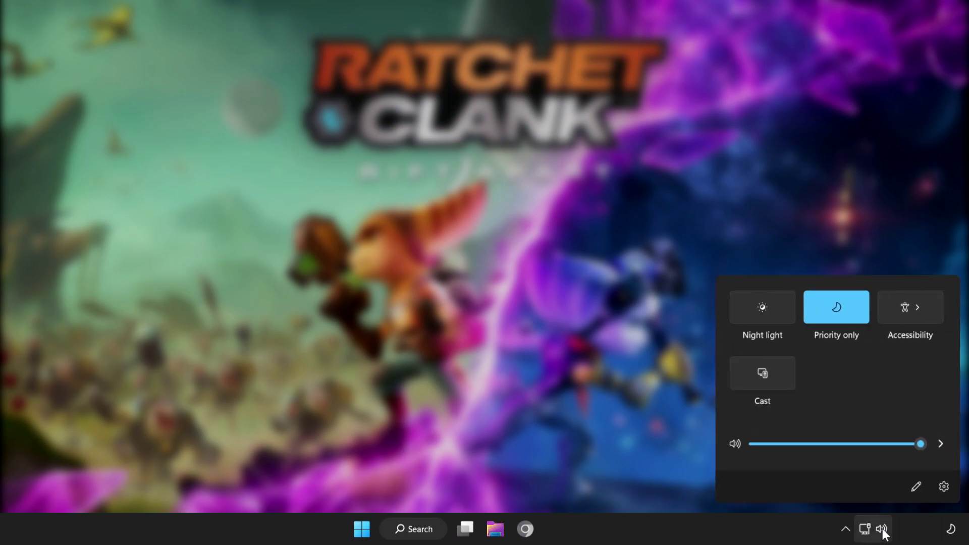
pyautogui.click(940, 444)
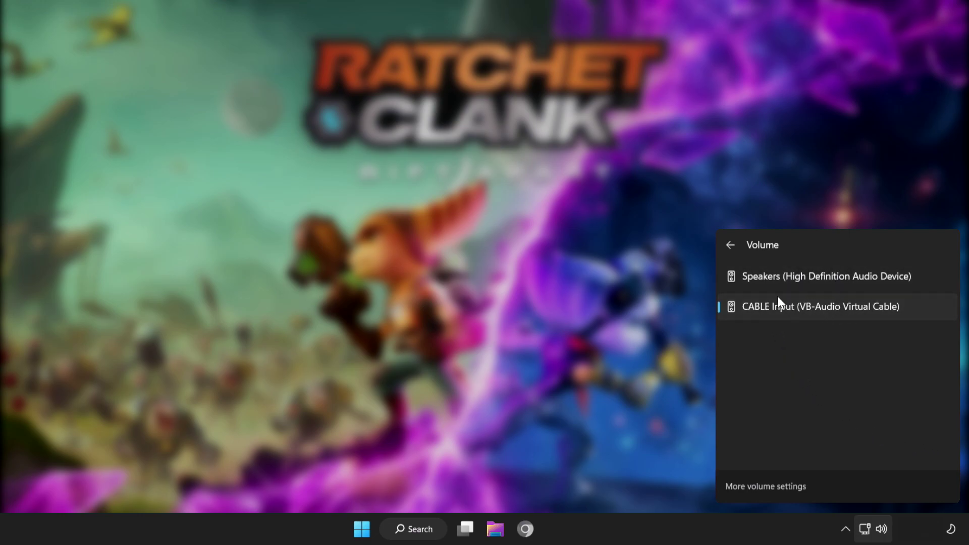
pyautogui.click(802, 281)
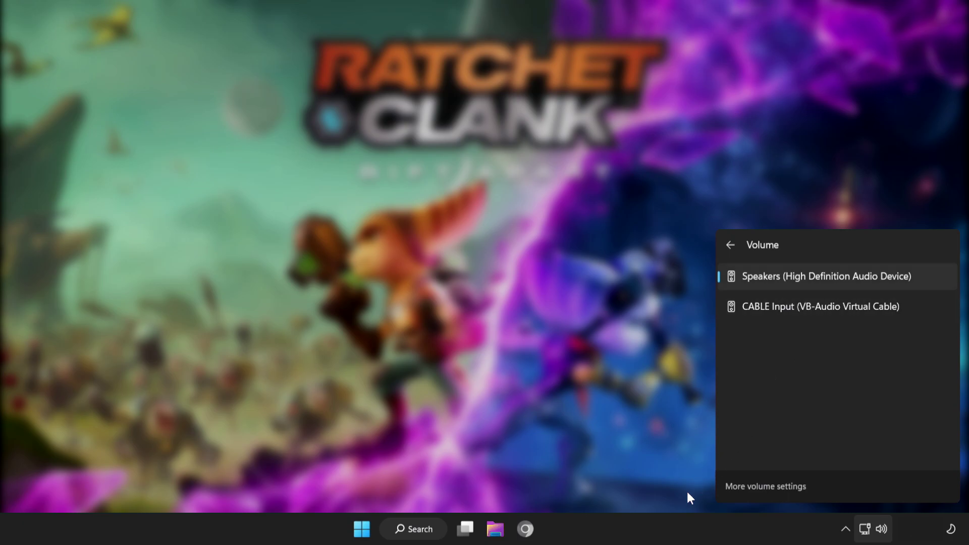
# Close the audio device list and restart the PC from the Start menu's power options.
pyautogui.click(286, 538)
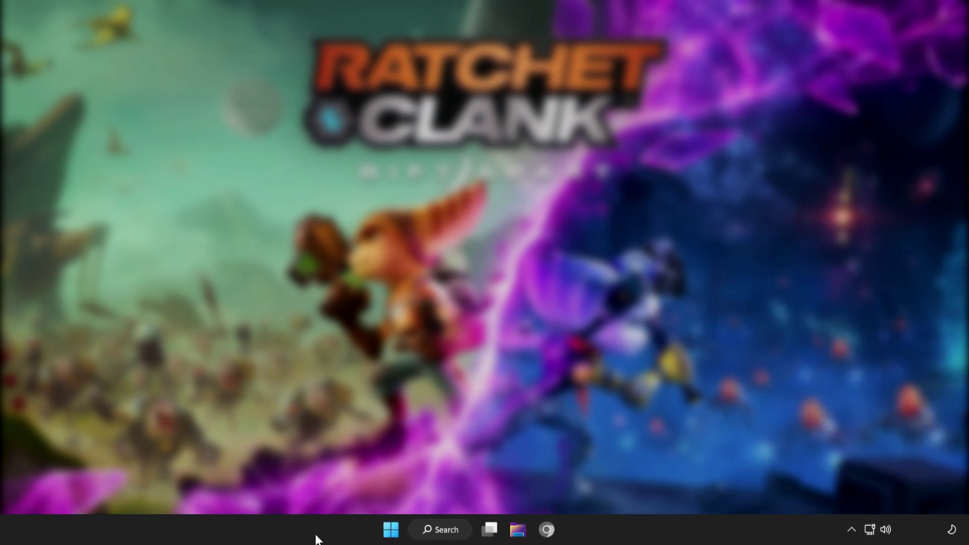
pyautogui.click(407, 530)
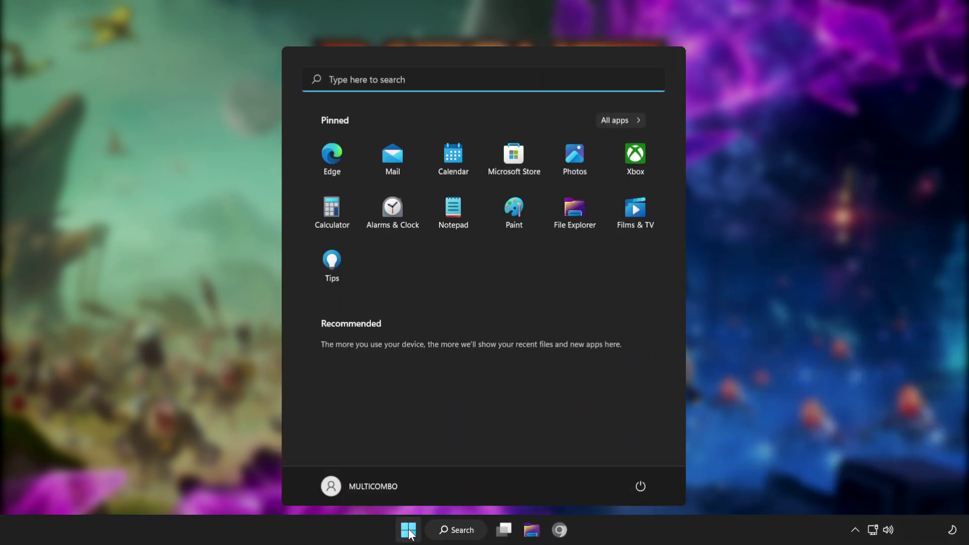
pyautogui.click(643, 486)
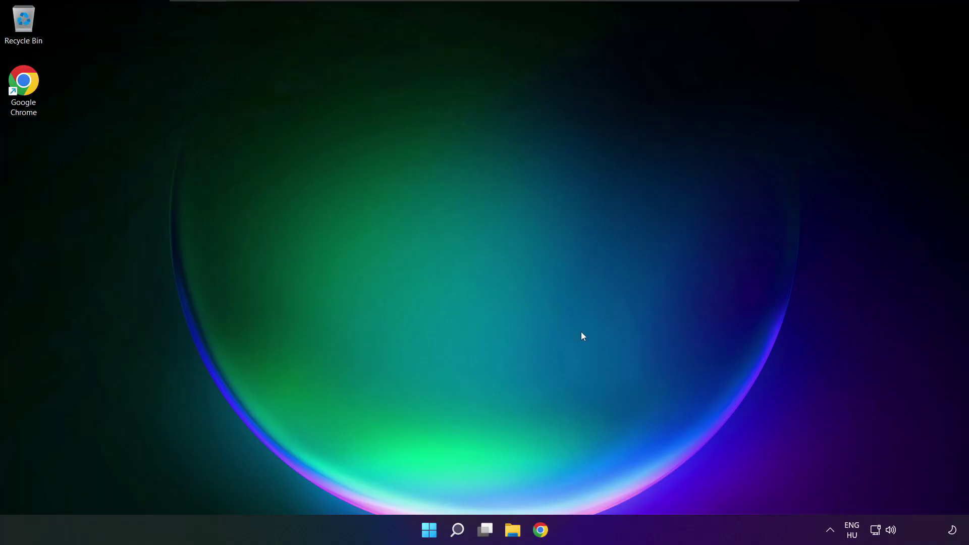
# On the Sound settings page, choose Speakers as output, keep volume at 100, and scroll to Advanced.
pyautogui.click(892, 531)
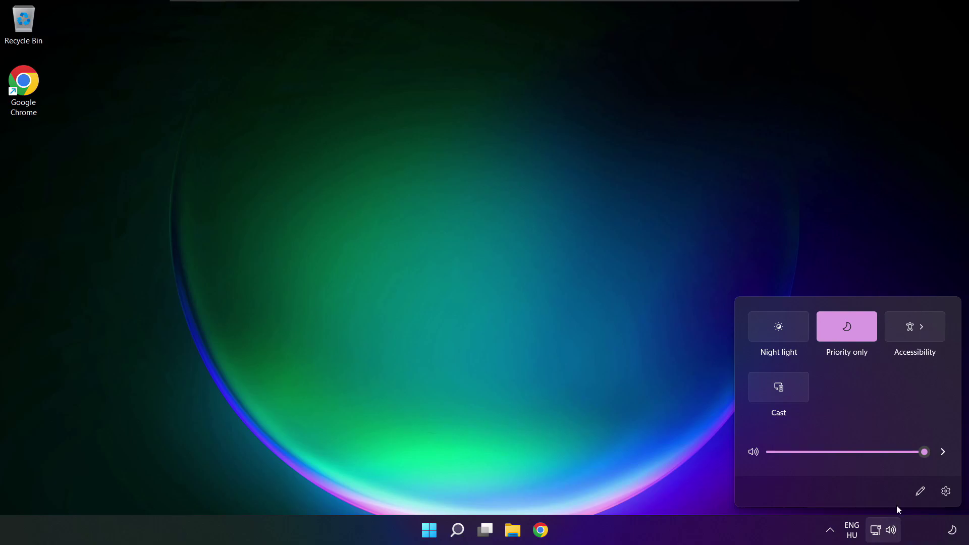
pyautogui.click(943, 452)
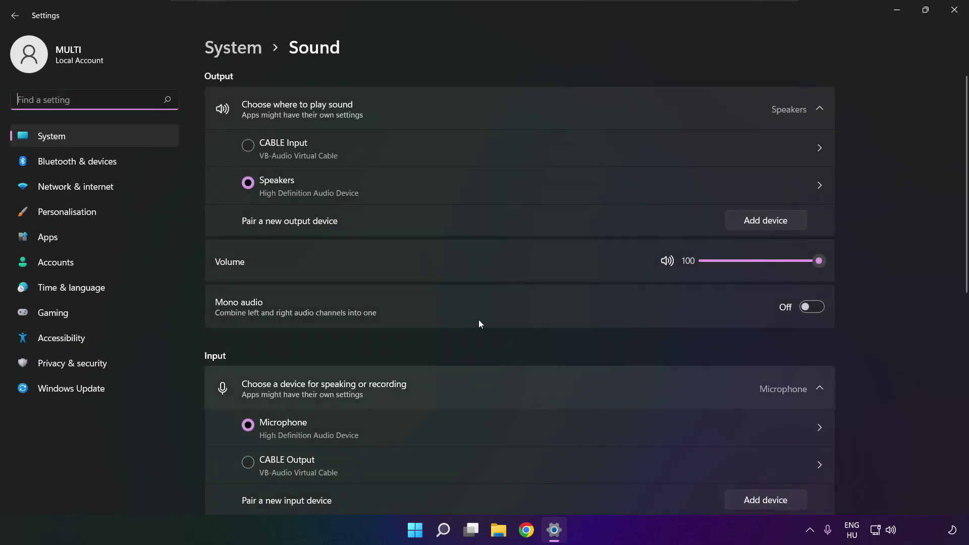
pyautogui.click(303, 186)
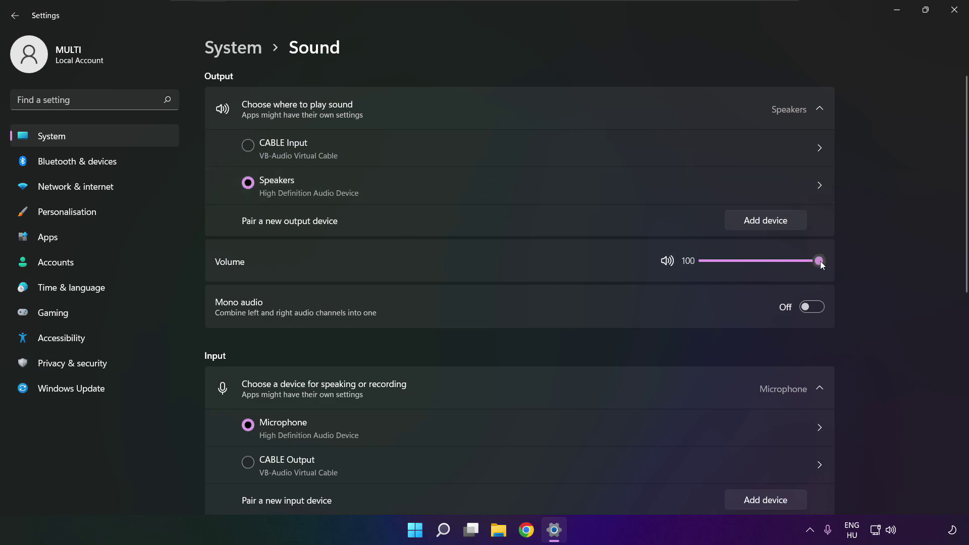
pyautogui.moveTo(820, 262)
pyautogui.mouseDown()
pyautogui.moveTo(769, 259)
pyautogui.moveTo(836, 261)
pyautogui.mouseUp()
pyautogui.scroll(-3, 964, 332)
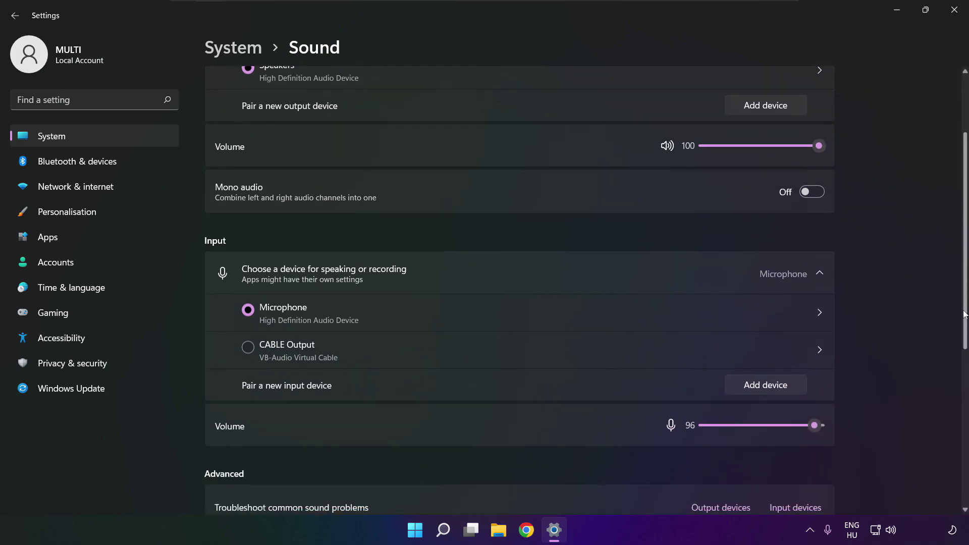
pyautogui.moveTo(964, 332); pyautogui.dragTo(963, 418)
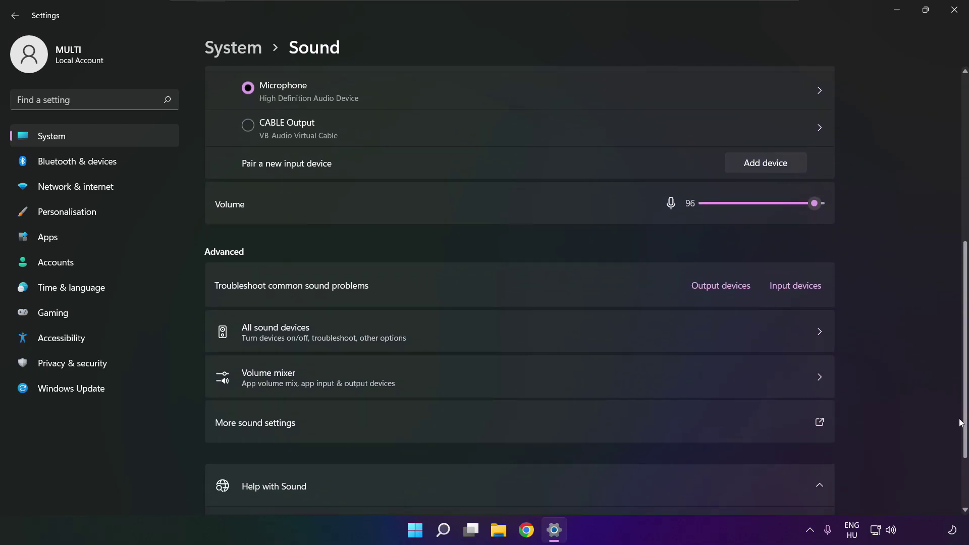
# Disable the CABLE Input playback device in the classic Sound control panel.
pyautogui.click(399, 425)
pyautogui.click(416, 231)
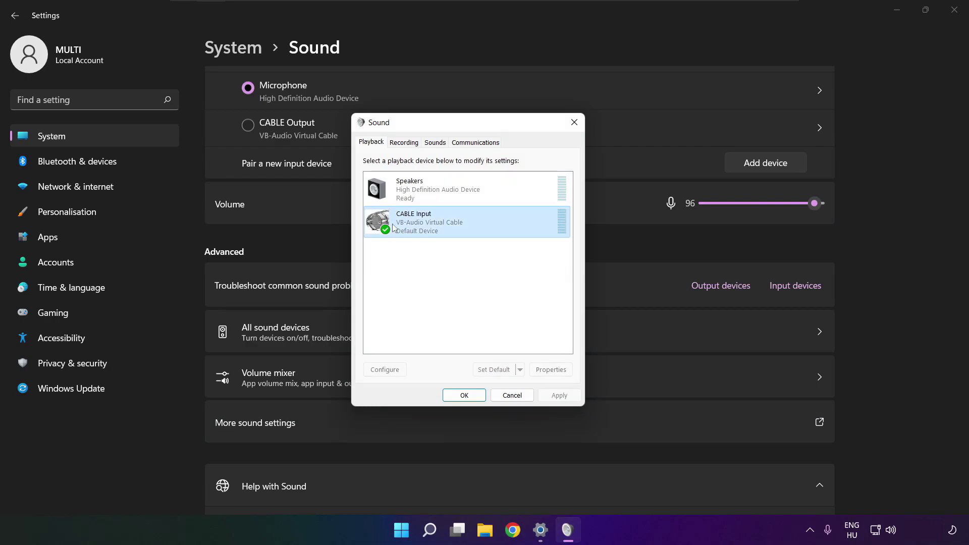
pyautogui.rightClick(513, 225)
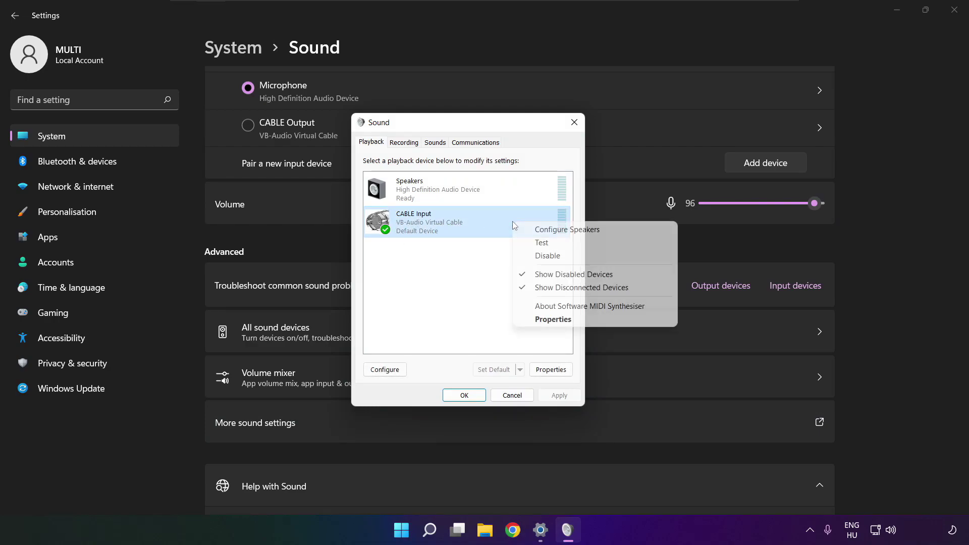
pyautogui.click(562, 259)
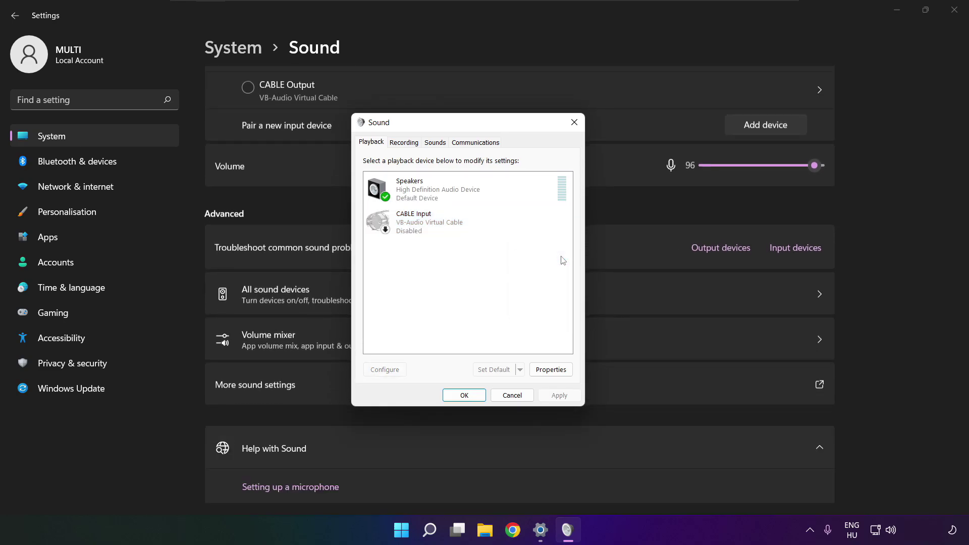
# Start the Configure Speakers setup for the Speakers device.
pyautogui.click(445, 198)
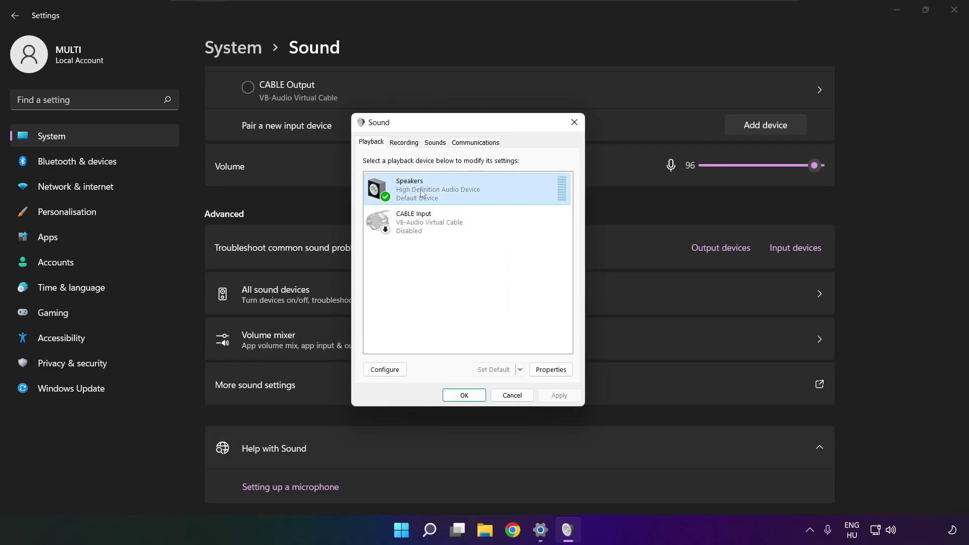
pyautogui.rightClick(469, 193)
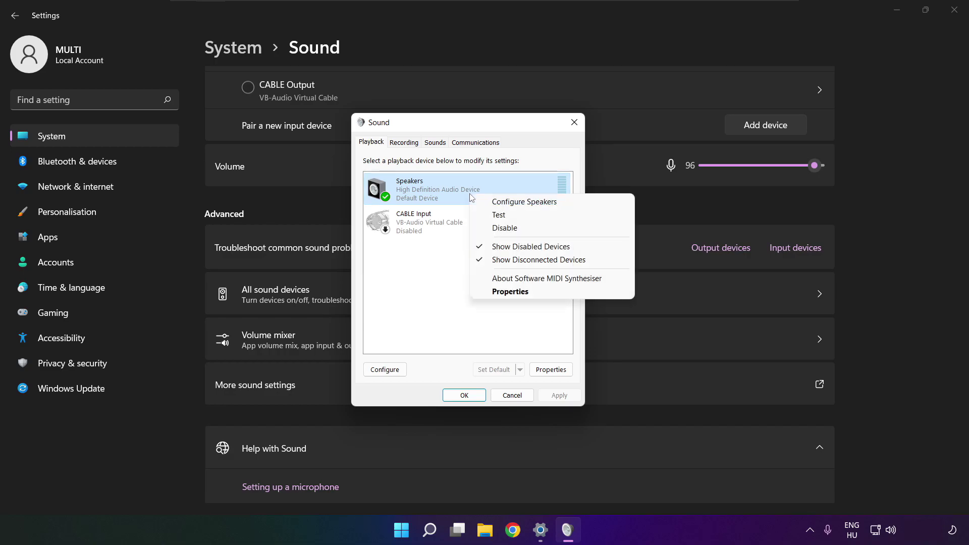
pyautogui.click(534, 203)
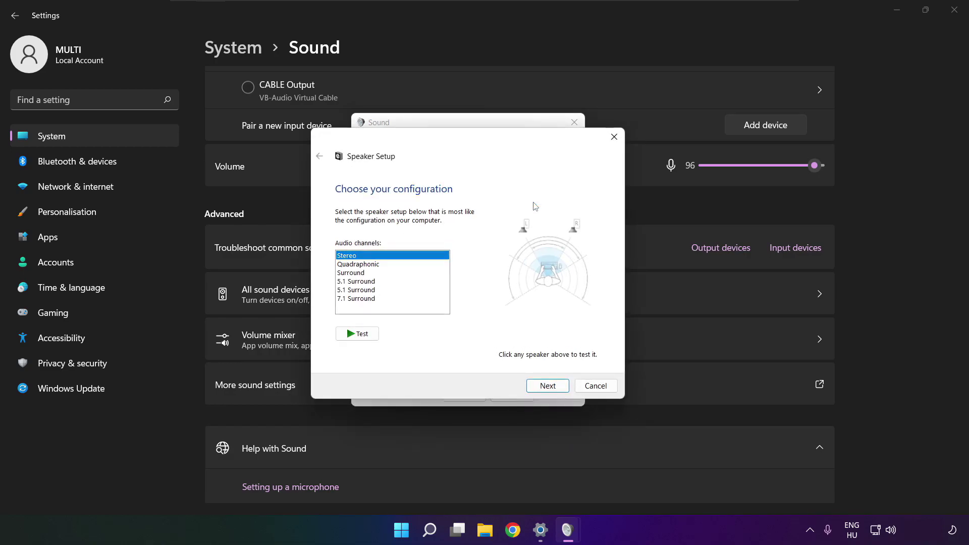
# Configure the Speakers as 7.1 Surround, keeping all optional and full-range speakers.
pyautogui.click(360, 299)
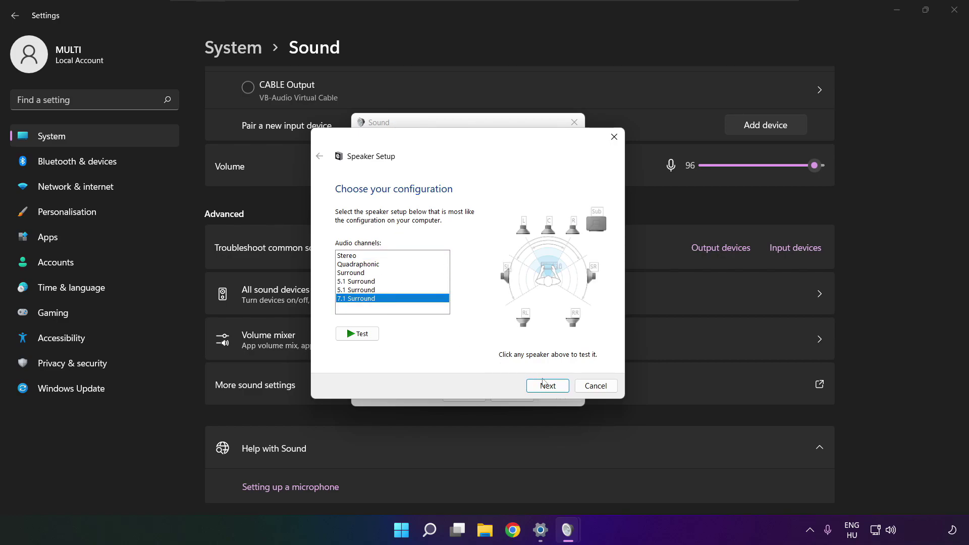
pyautogui.click(548, 386)
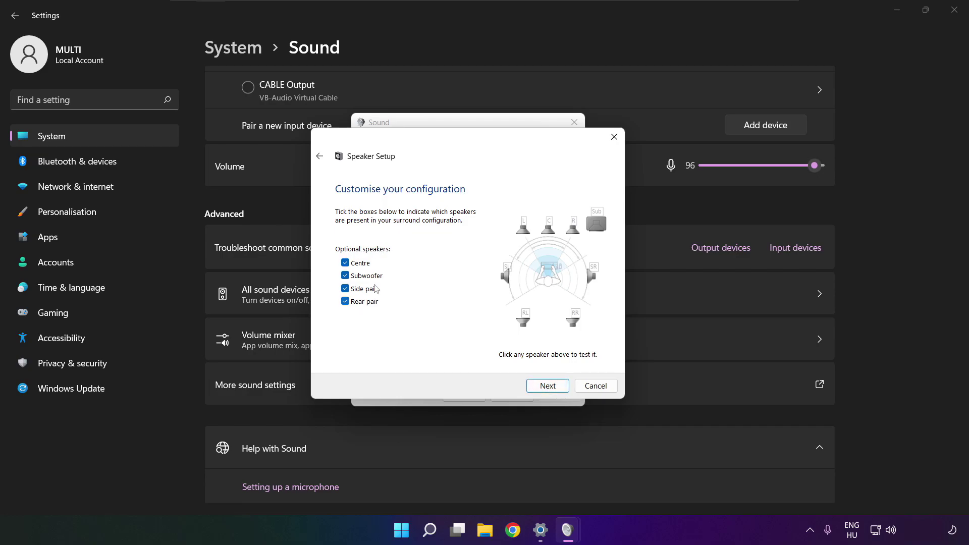
pyautogui.click(545, 387)
pyautogui.click(545, 388)
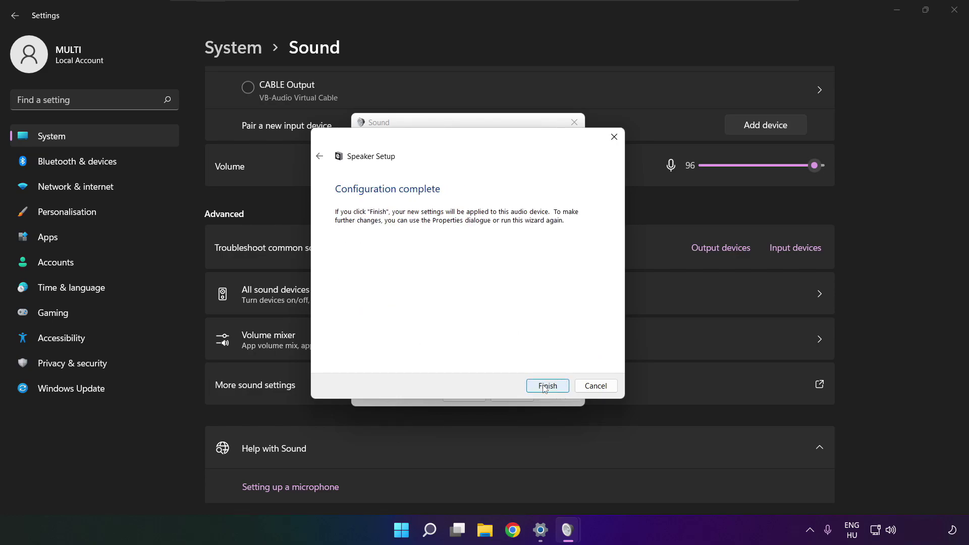
pyautogui.click(545, 387)
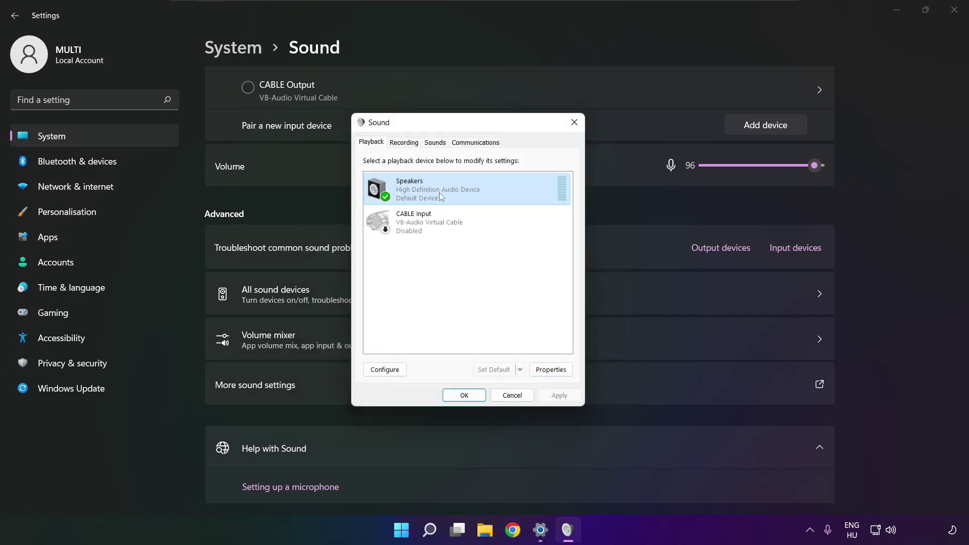
# Tick 'Disable all enhancements' in the Speakers properties and apply it.
pyautogui.click(551, 370)
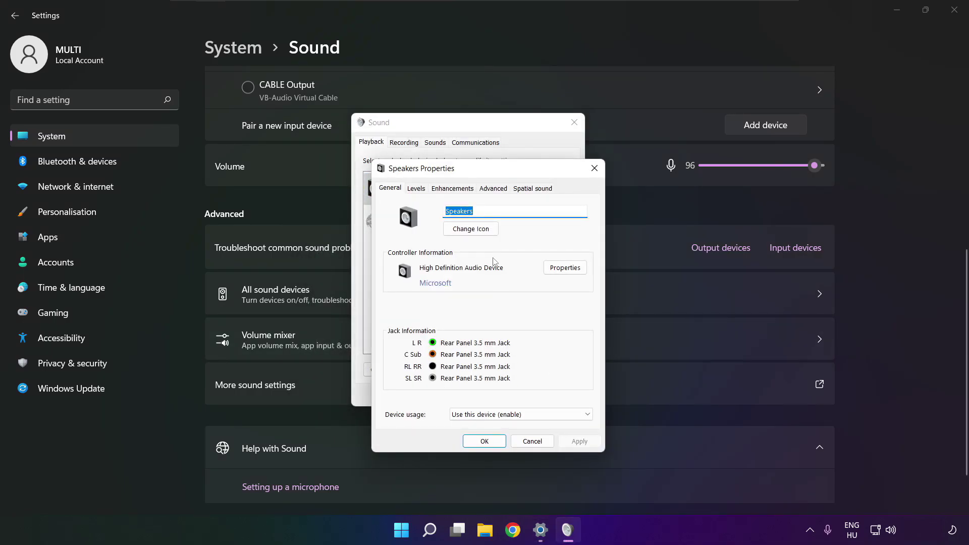
pyautogui.moveTo(456, 172); pyautogui.dragTo(436, 141)
pyautogui.click(402, 157)
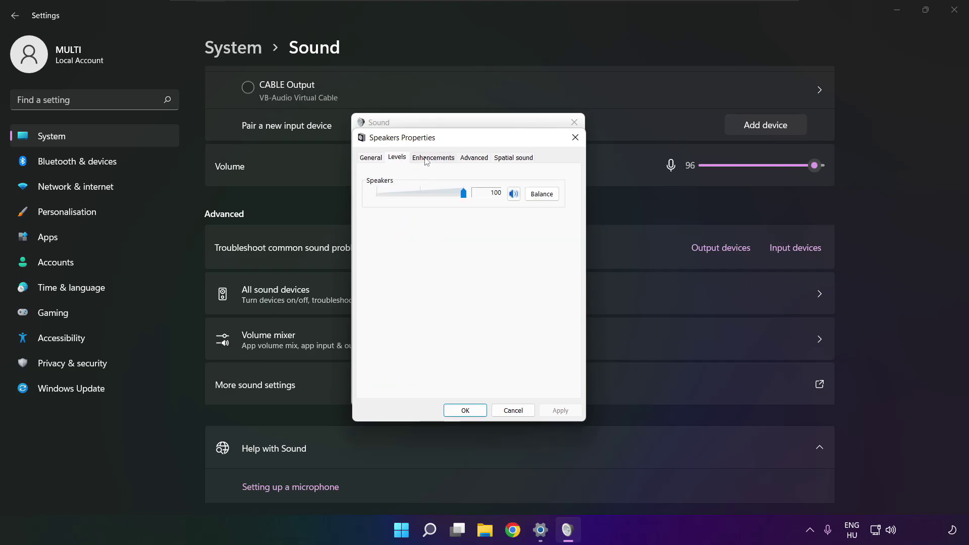
pyautogui.click(425, 159)
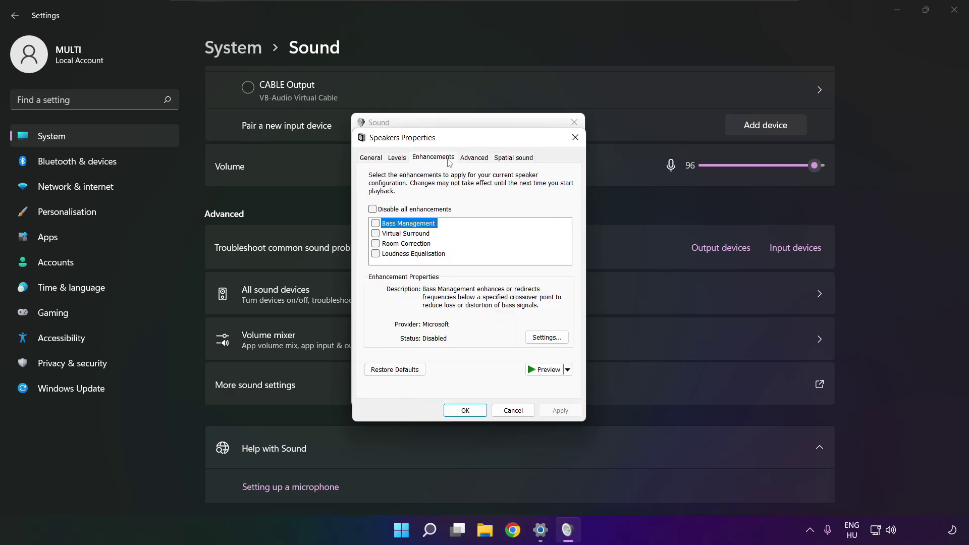
pyautogui.click(373, 209)
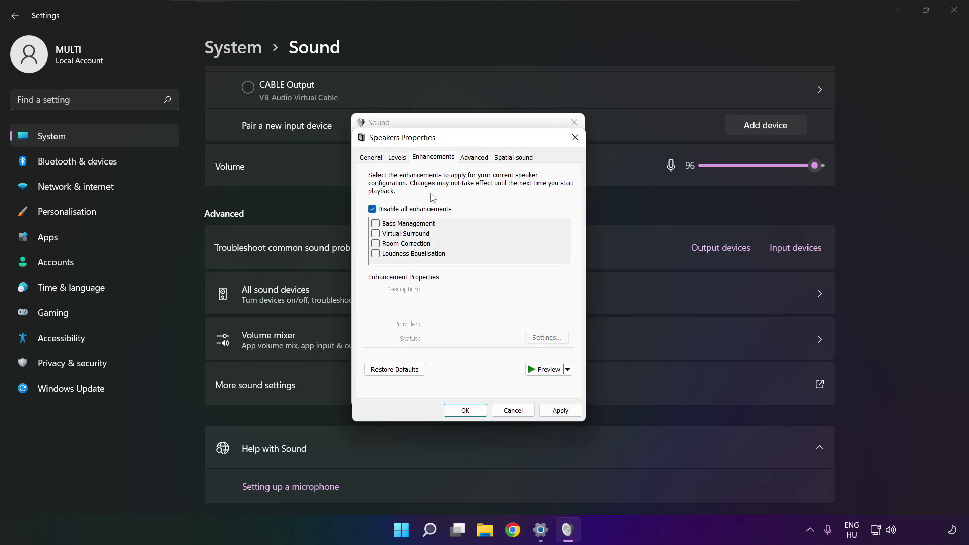
pyautogui.click(561, 411)
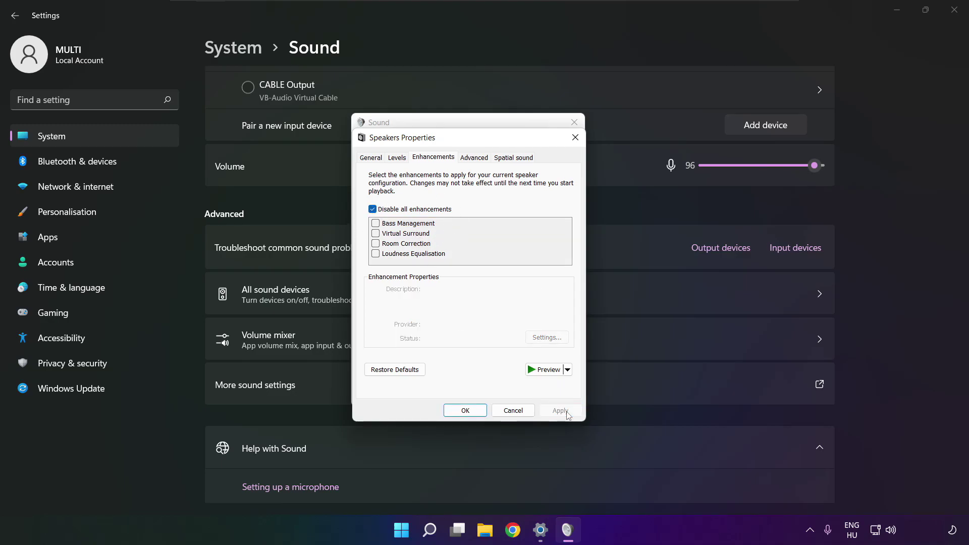
# Keep the Speakers default format at 16 bit, 48000 Hz (DVD Quality) and close the properties.
pyautogui.click(472, 161)
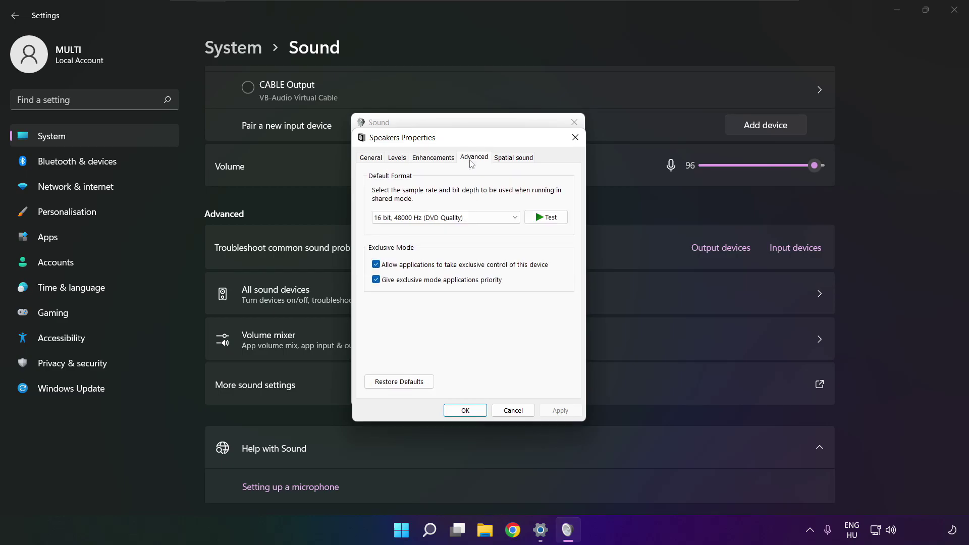
pyautogui.click(515, 219)
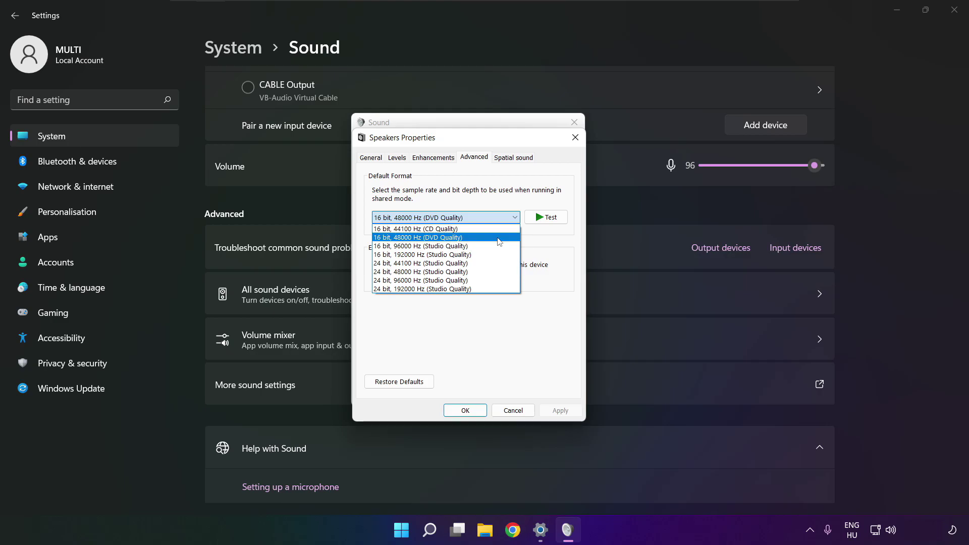
pyautogui.click(498, 238)
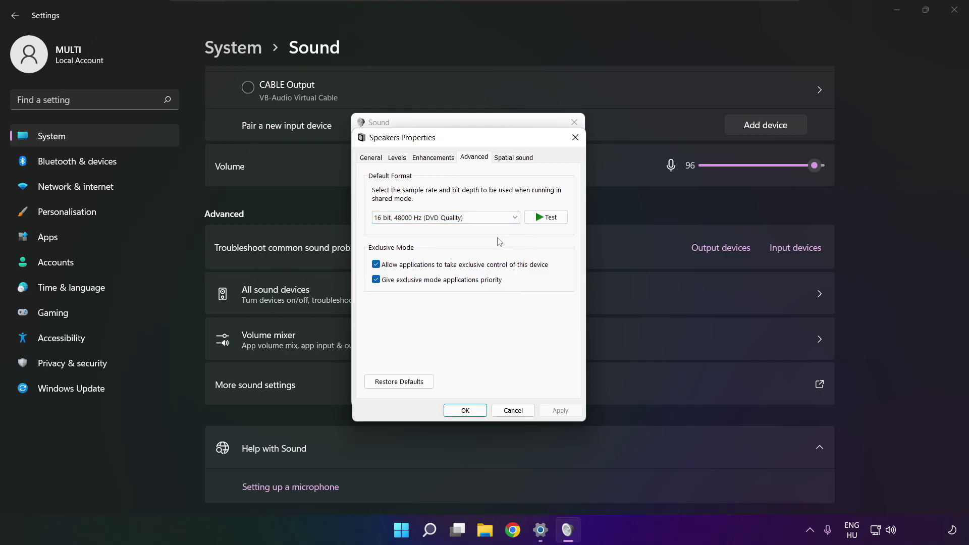
pyautogui.click(465, 409)
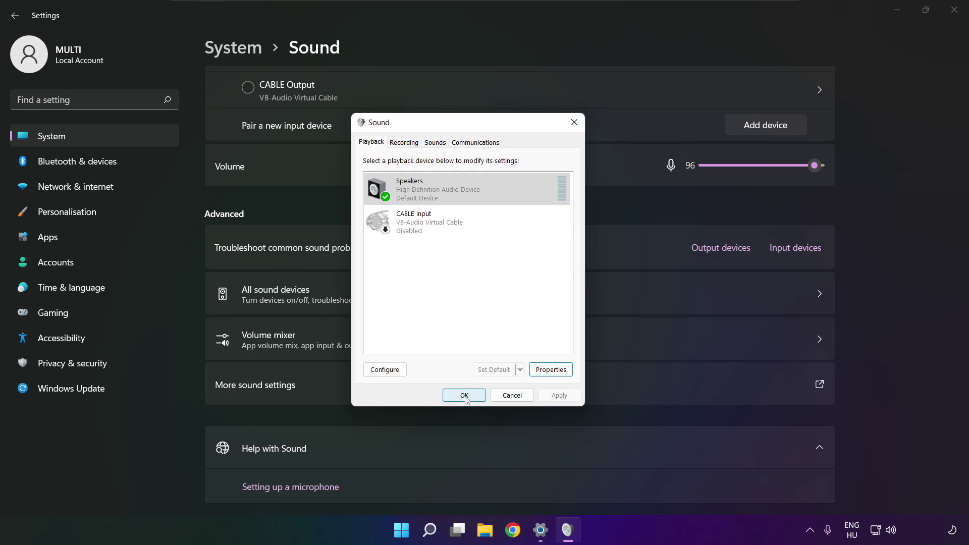
# Close the Sound dialog and Settings, then restart the PC from the Start menu.
pyautogui.click(464, 396)
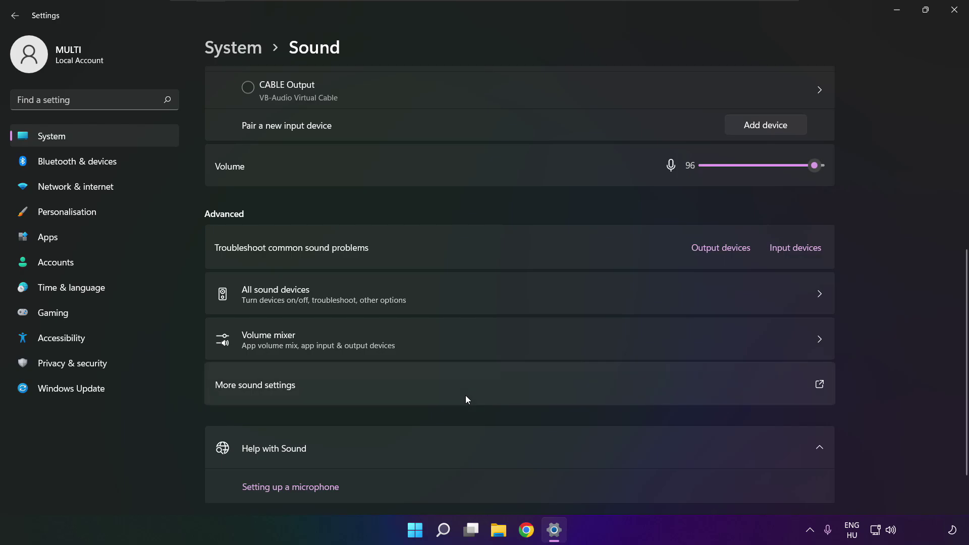
pyautogui.click(954, 10)
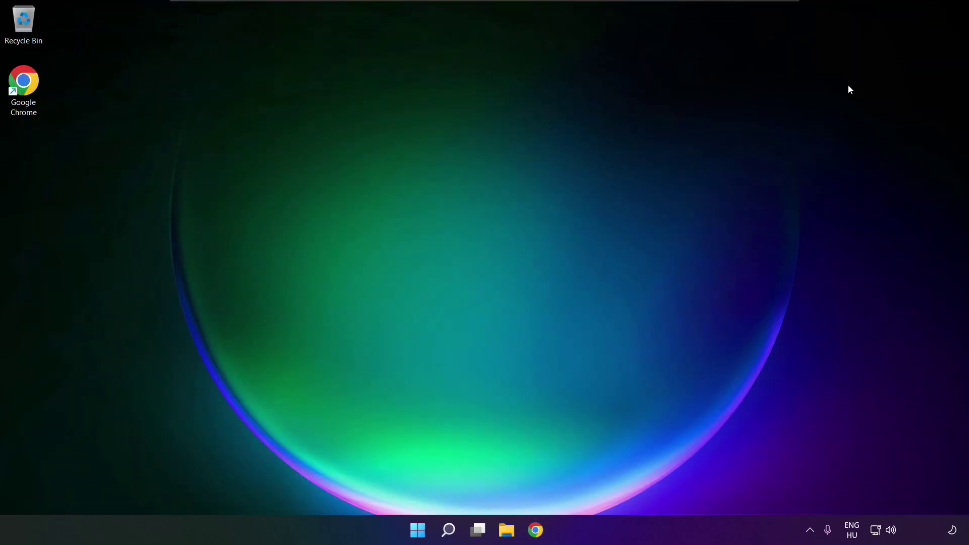
pyautogui.click(428, 530)
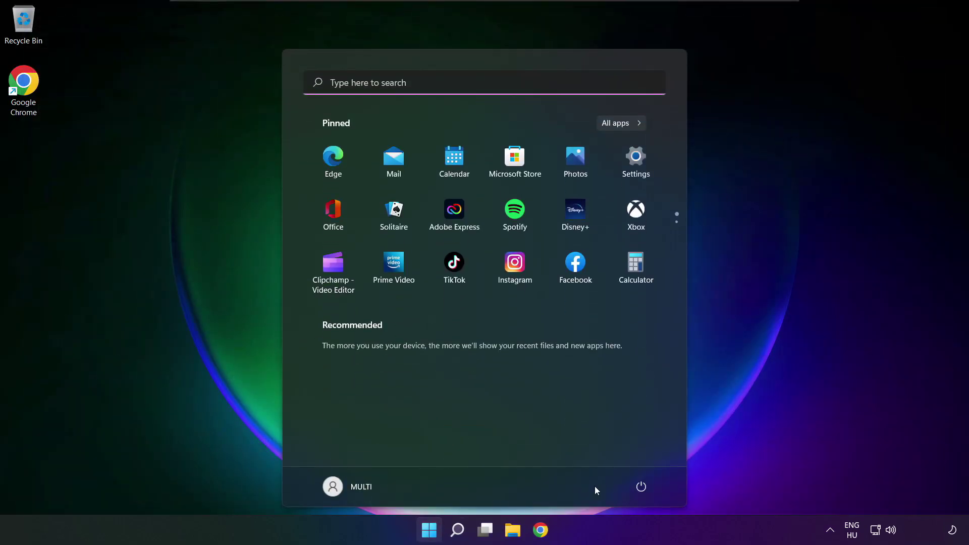
pyautogui.click(641, 487)
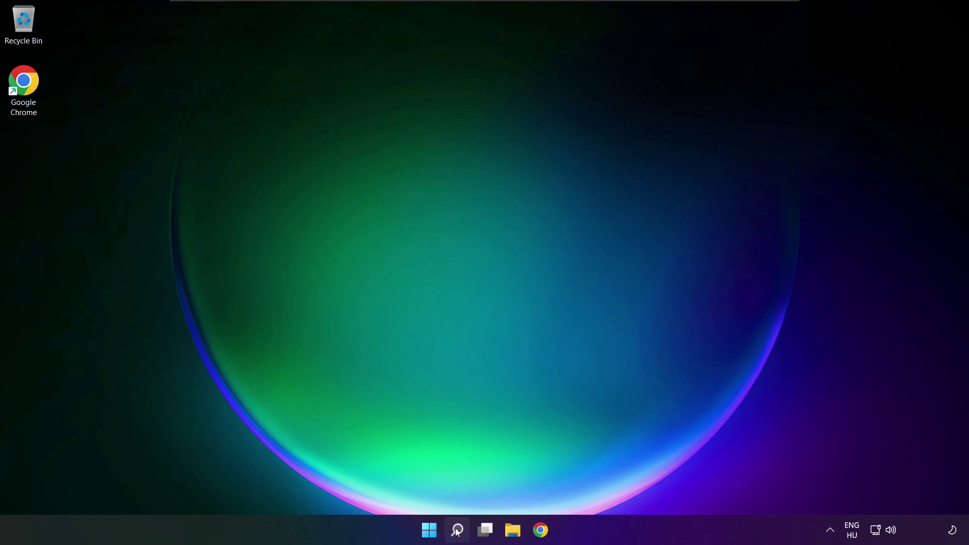
# Search Windows for 'device manager' and open Device Manager from the results.
pyautogui.click(457, 530)
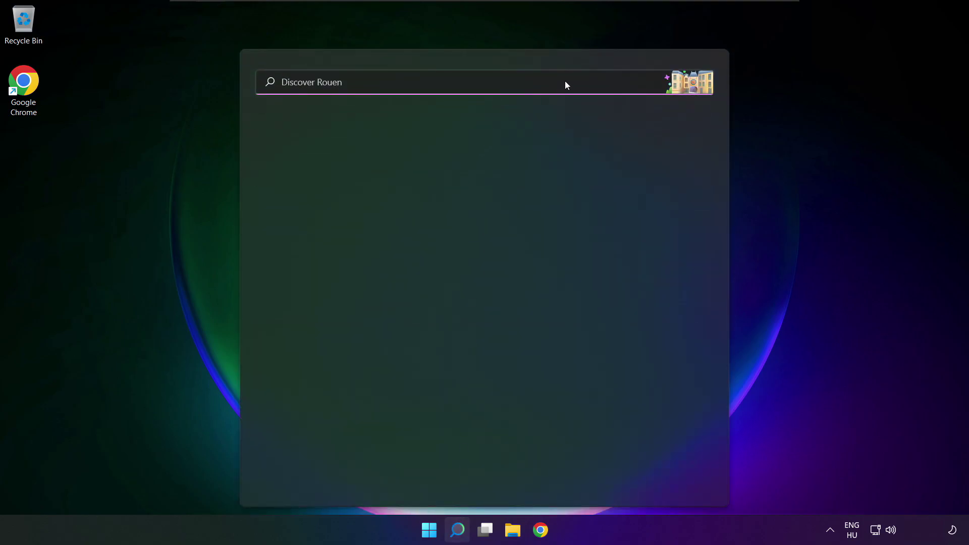
pyautogui.write('devi')
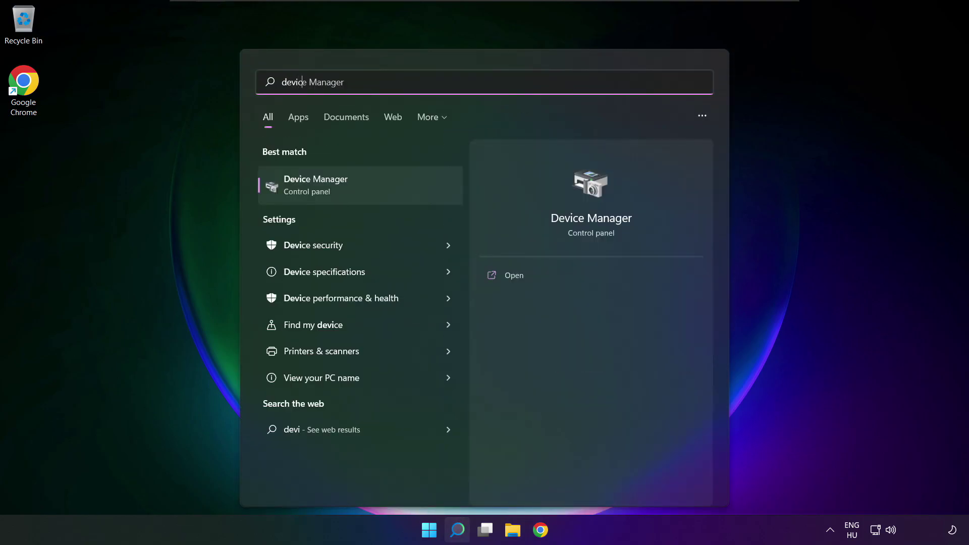
pyautogui.write('ce manager')
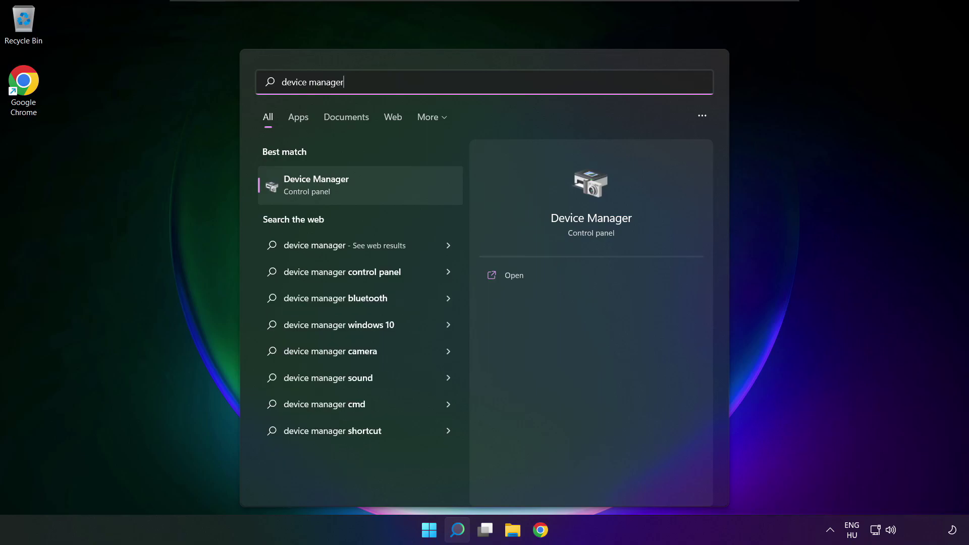
pyautogui.click(374, 183)
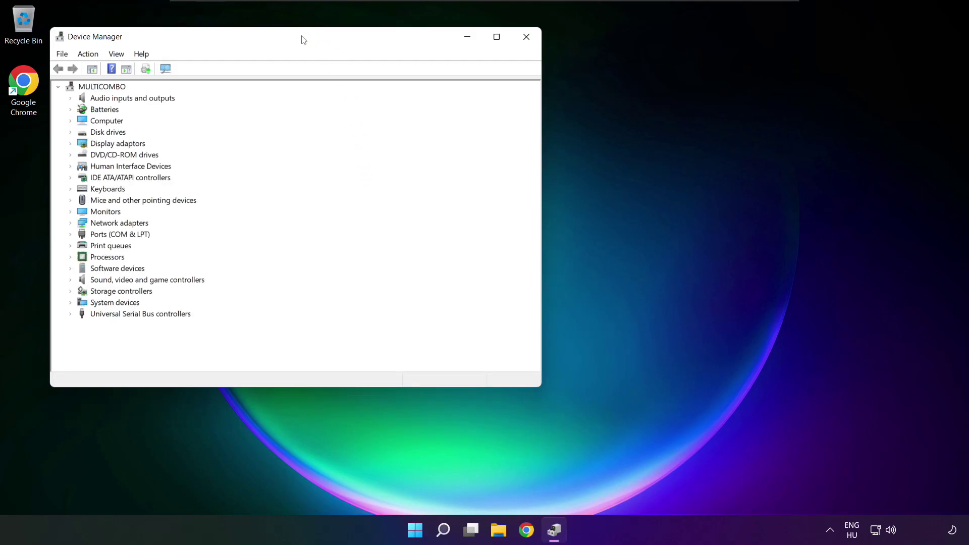
# Under Sound, video and game controllers, start a driver update for High Definition Audio Device.
pyautogui.moveTo(301, 37); pyautogui.dragTo(508, 90)
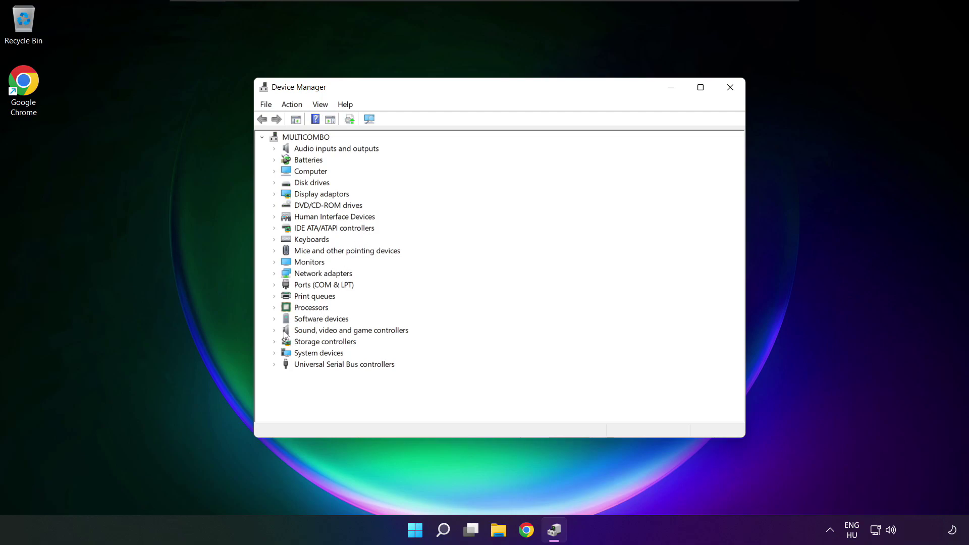
pyautogui.click(314, 331)
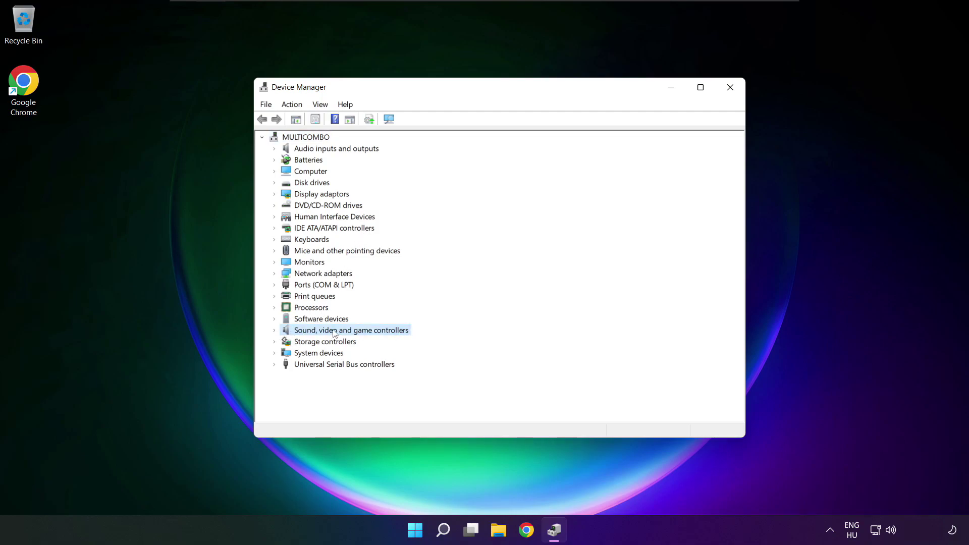
pyautogui.click(275, 331)
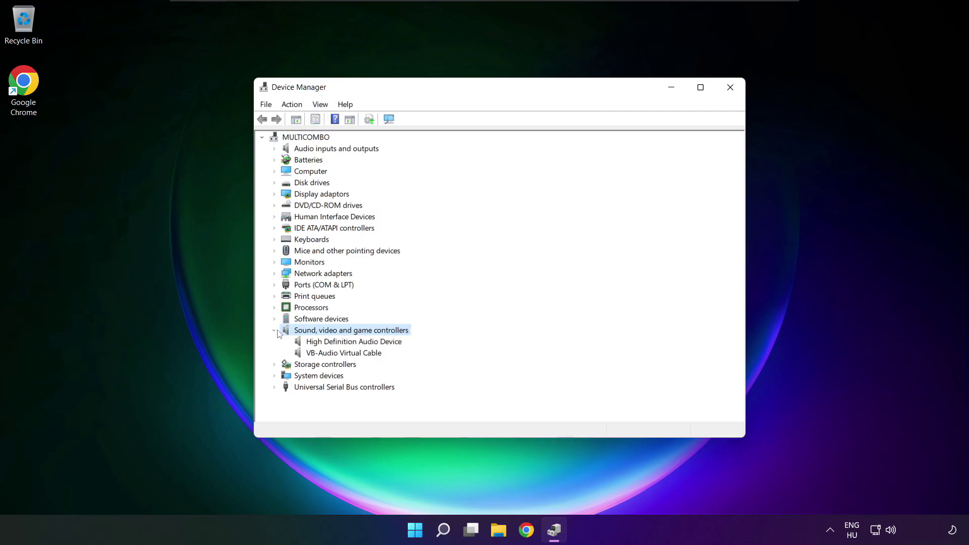
pyautogui.click(306, 342)
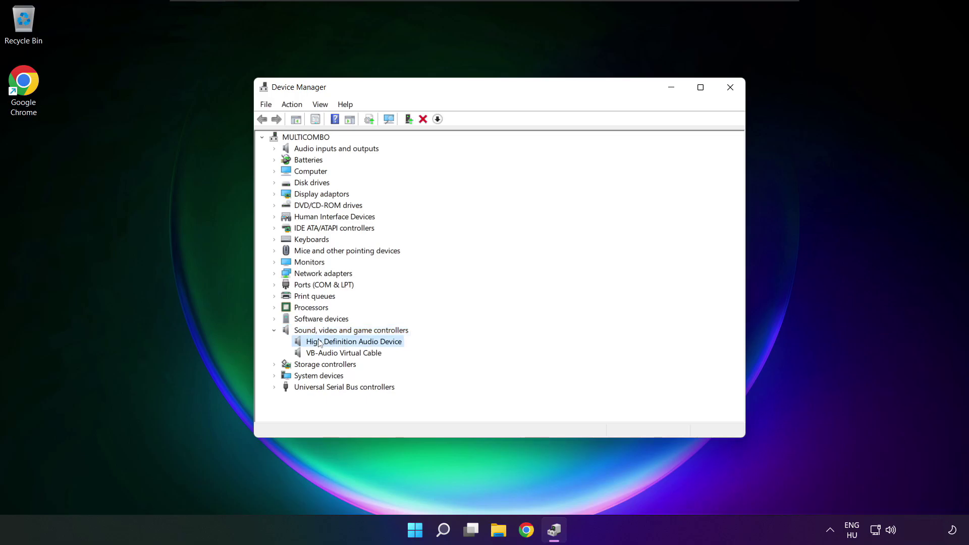
pyautogui.rightClick(346, 345)
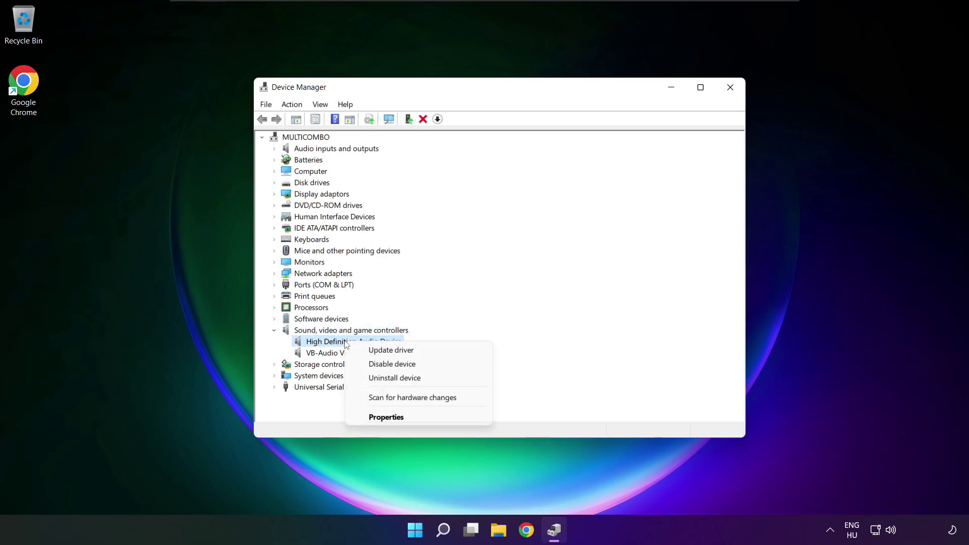
pyautogui.click(438, 354)
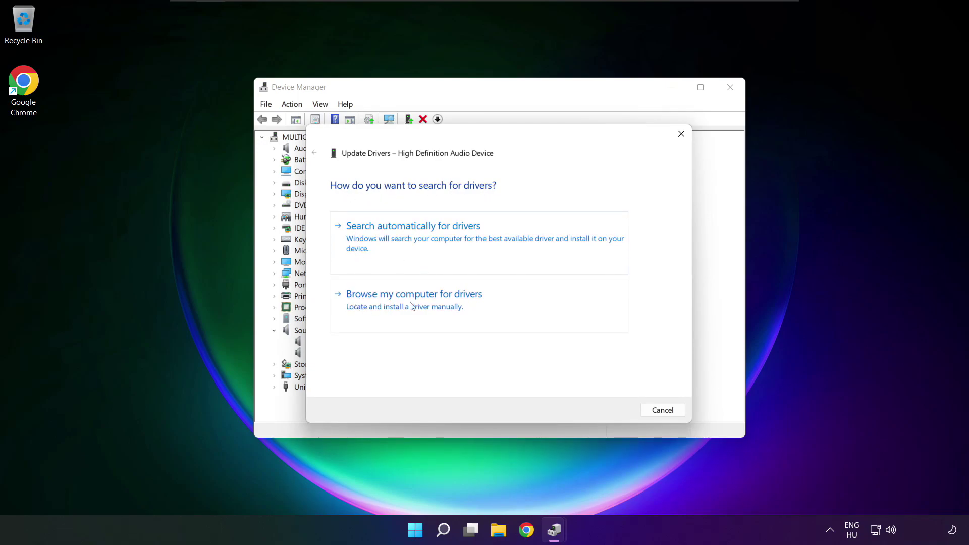
# Reinstall the High Definition Audio Device driver from the drivers on this computer, then close Device Manager.
pyautogui.click(435, 306)
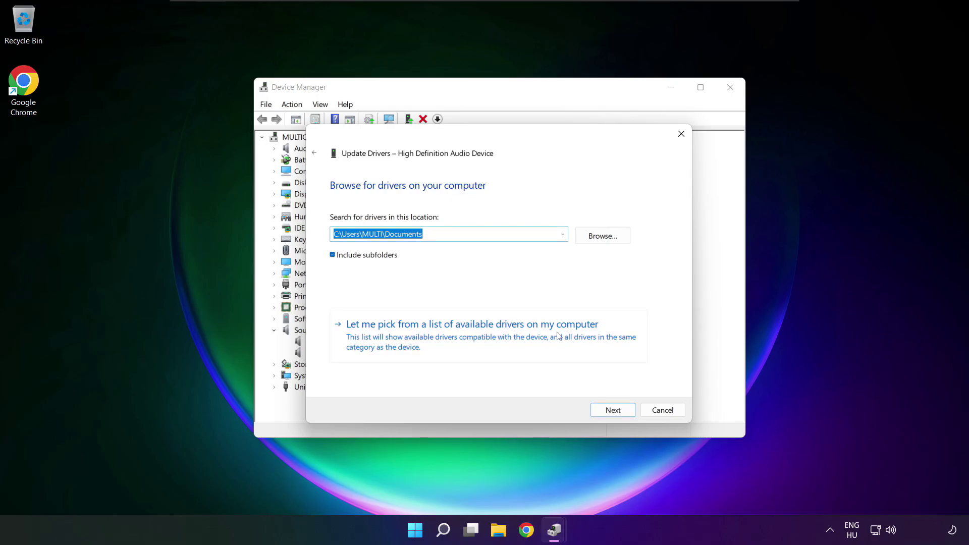
pyautogui.click(477, 343)
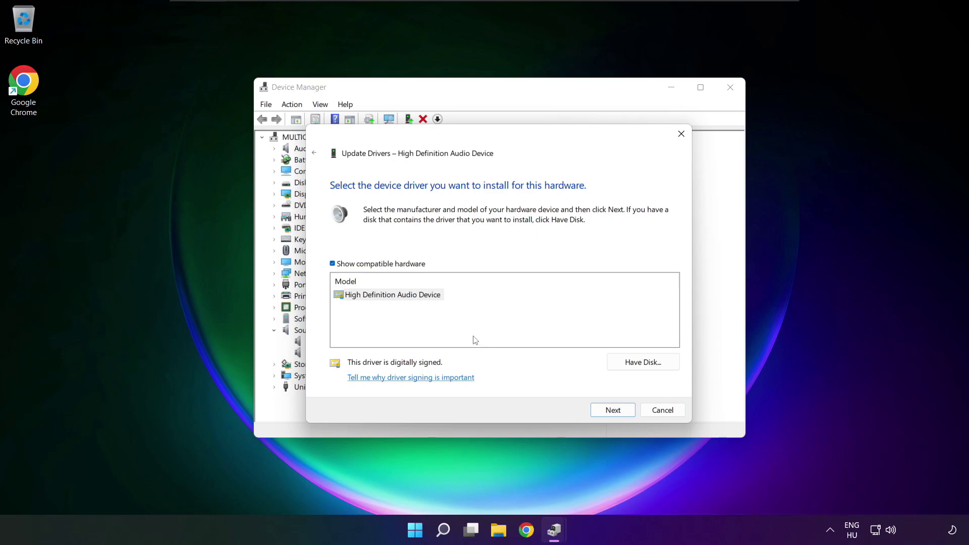
pyautogui.click(374, 298)
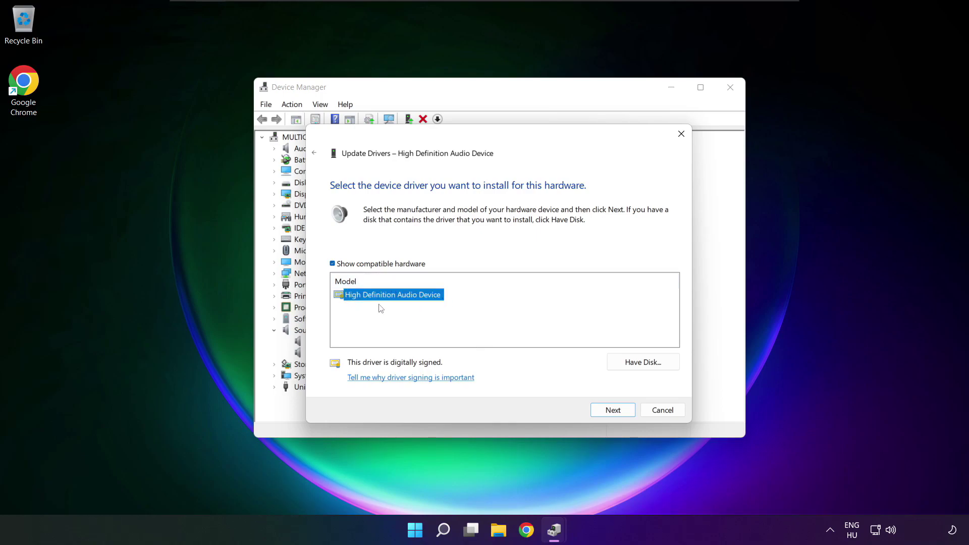
pyautogui.click(616, 413)
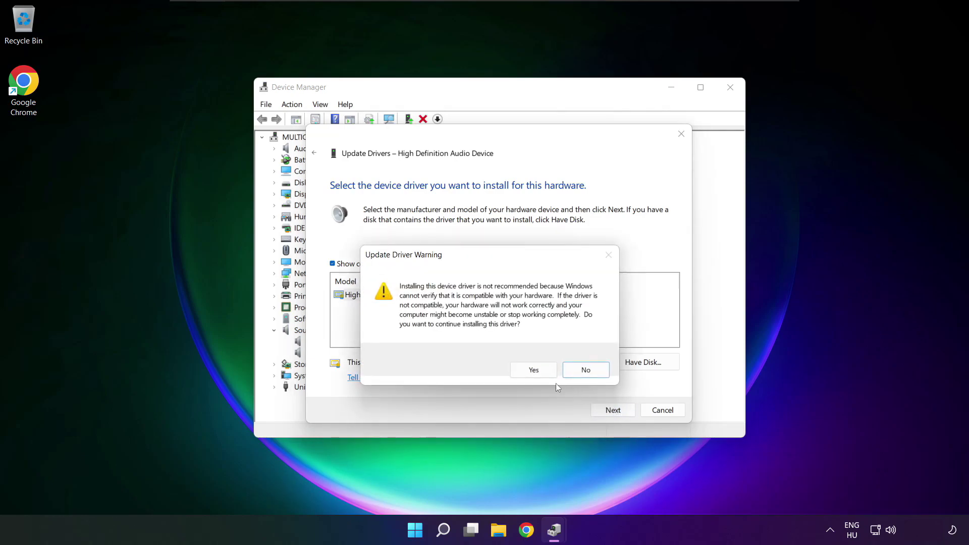
pyautogui.click(534, 370)
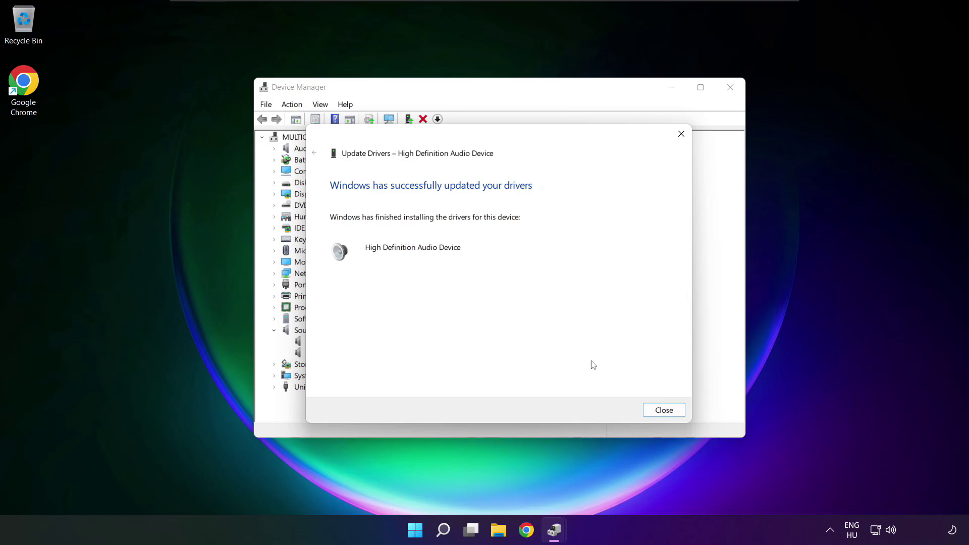
pyautogui.click(664, 410)
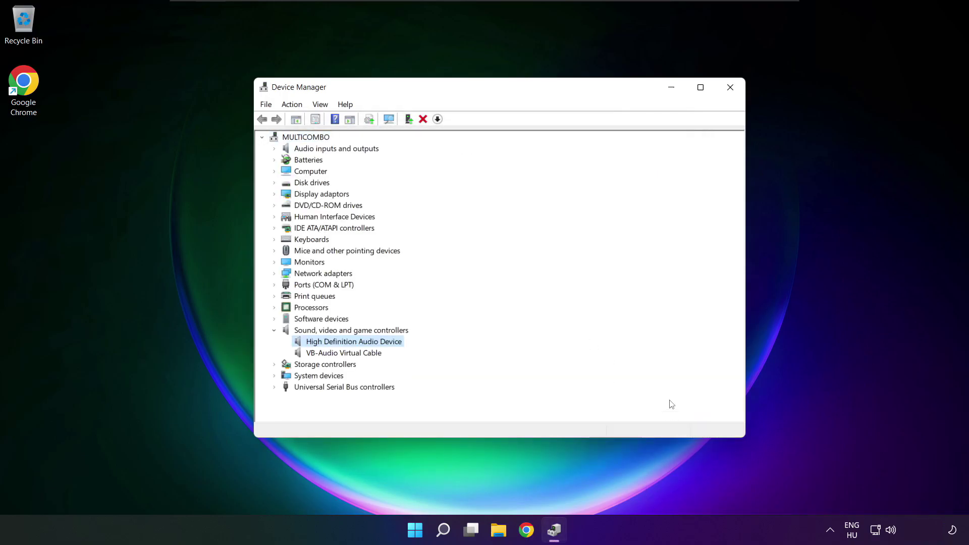
pyautogui.click(731, 90)
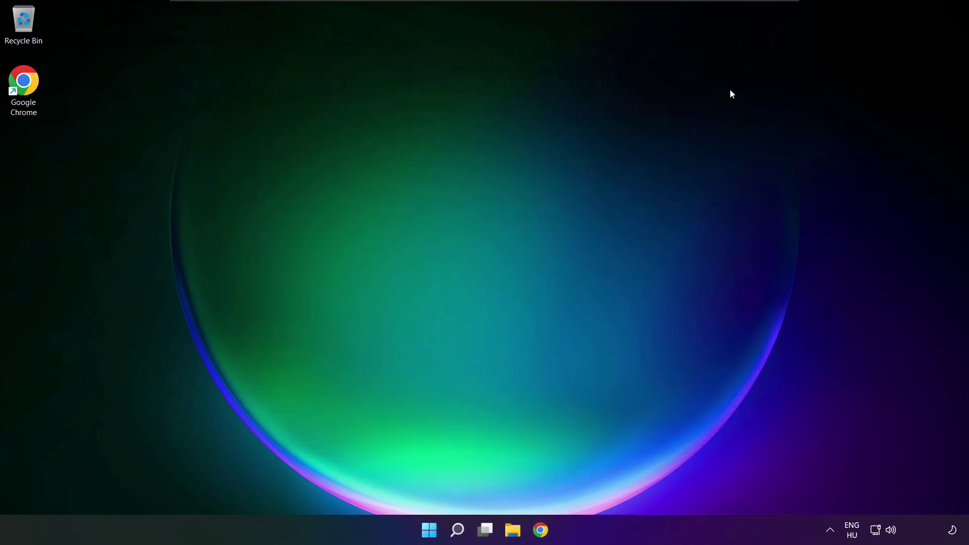
# Choose Restart from the Start menu's power options.
pyautogui.click(428, 529)
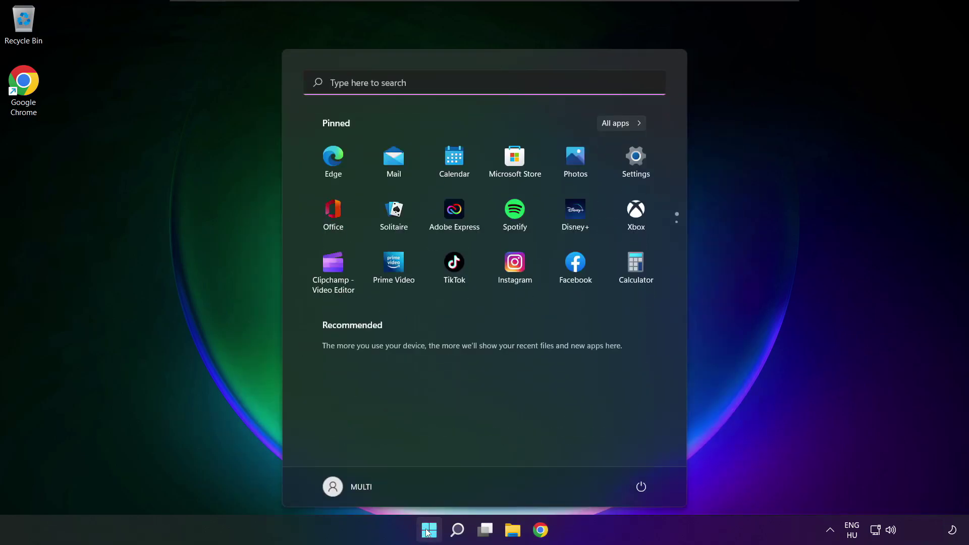
pyautogui.click(641, 486)
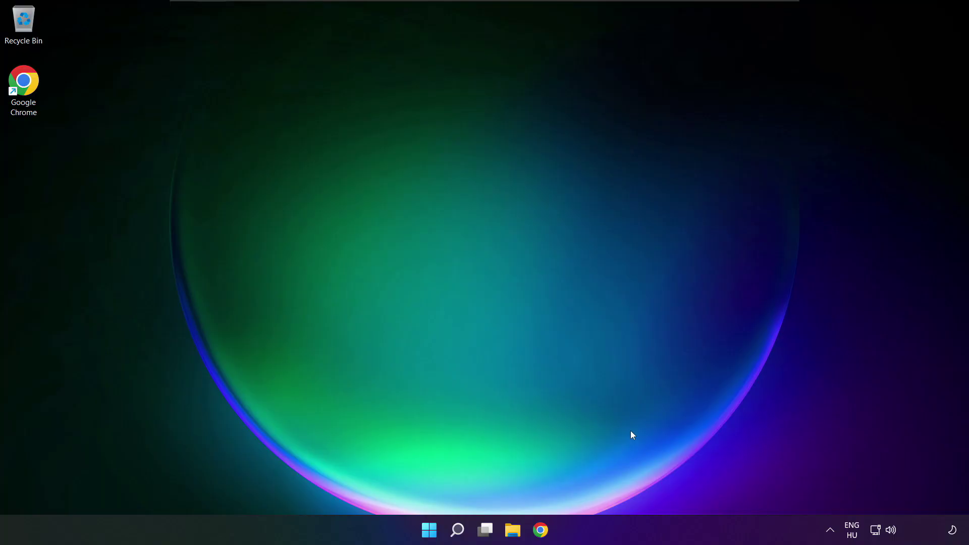
# Open Sound settings from the taskbar speaker icon and scroll down to the Advanced troubleshooting options.
pyautogui.rightClick(891, 531)
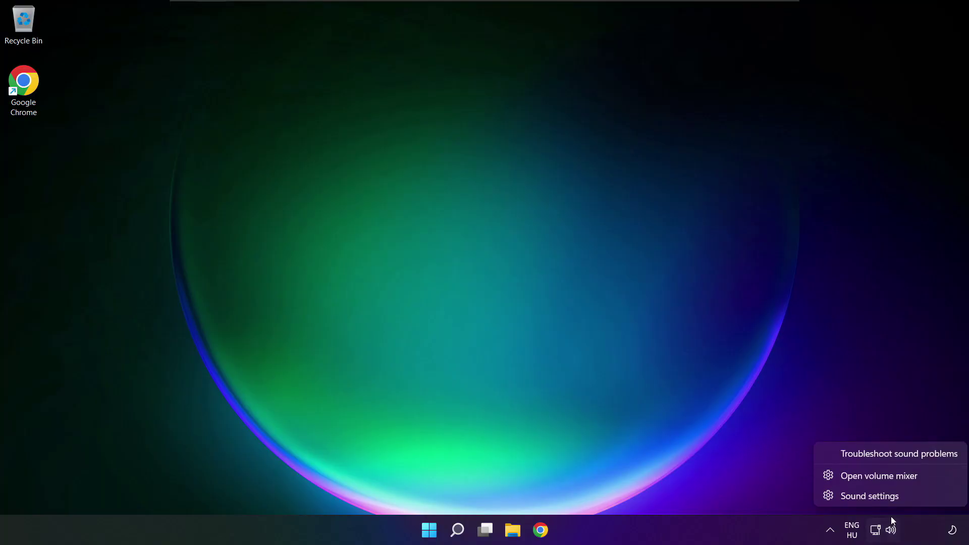
pyautogui.click(906, 497)
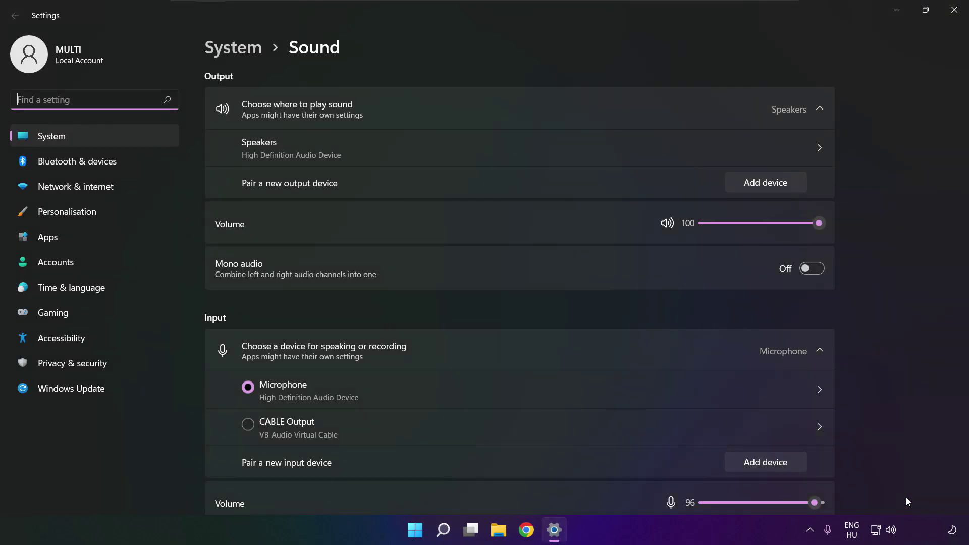
pyautogui.scroll(-6, 520, 293)
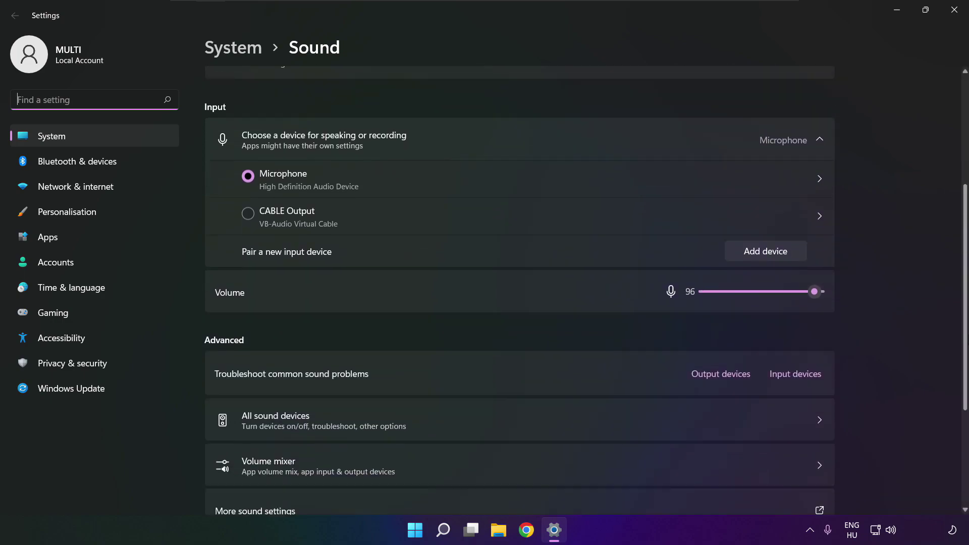
pyautogui.scroll(-1, 520, 292)
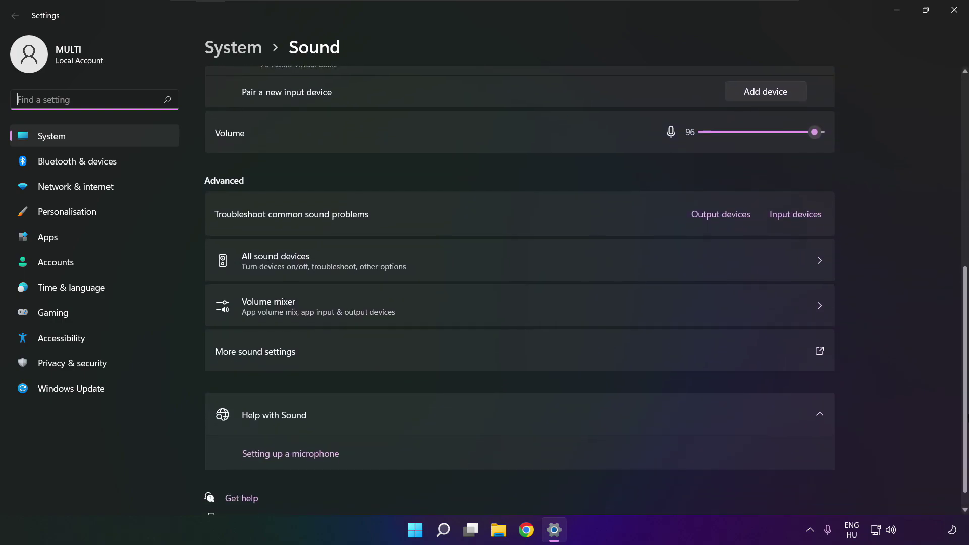
pyautogui.scroll(-1, 520, 293)
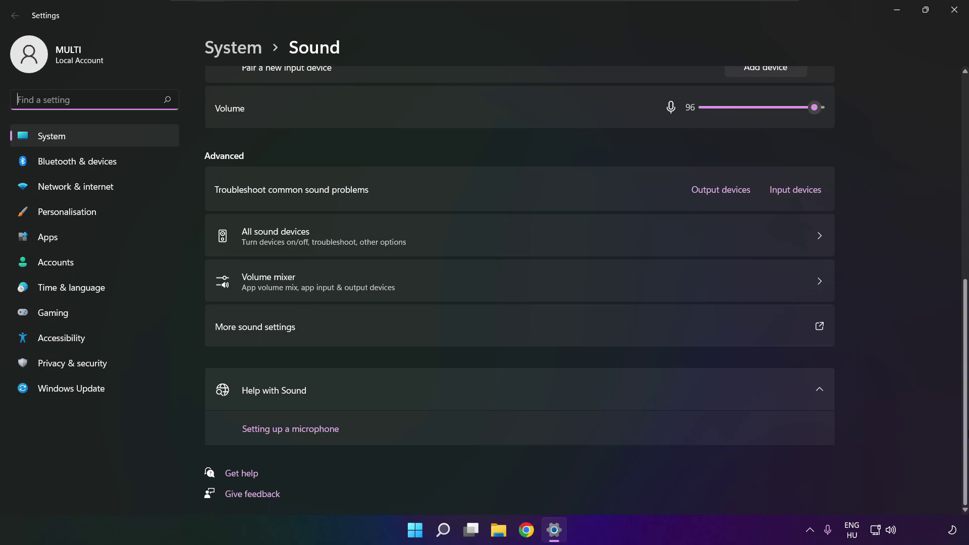
# Run the Output devices troubleshooter for common sound problems.
pyautogui.click(725, 196)
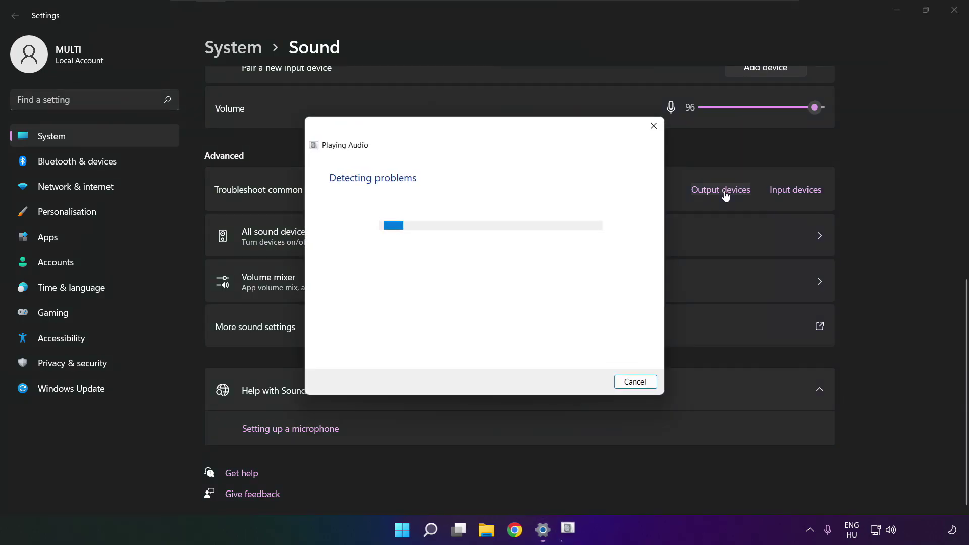